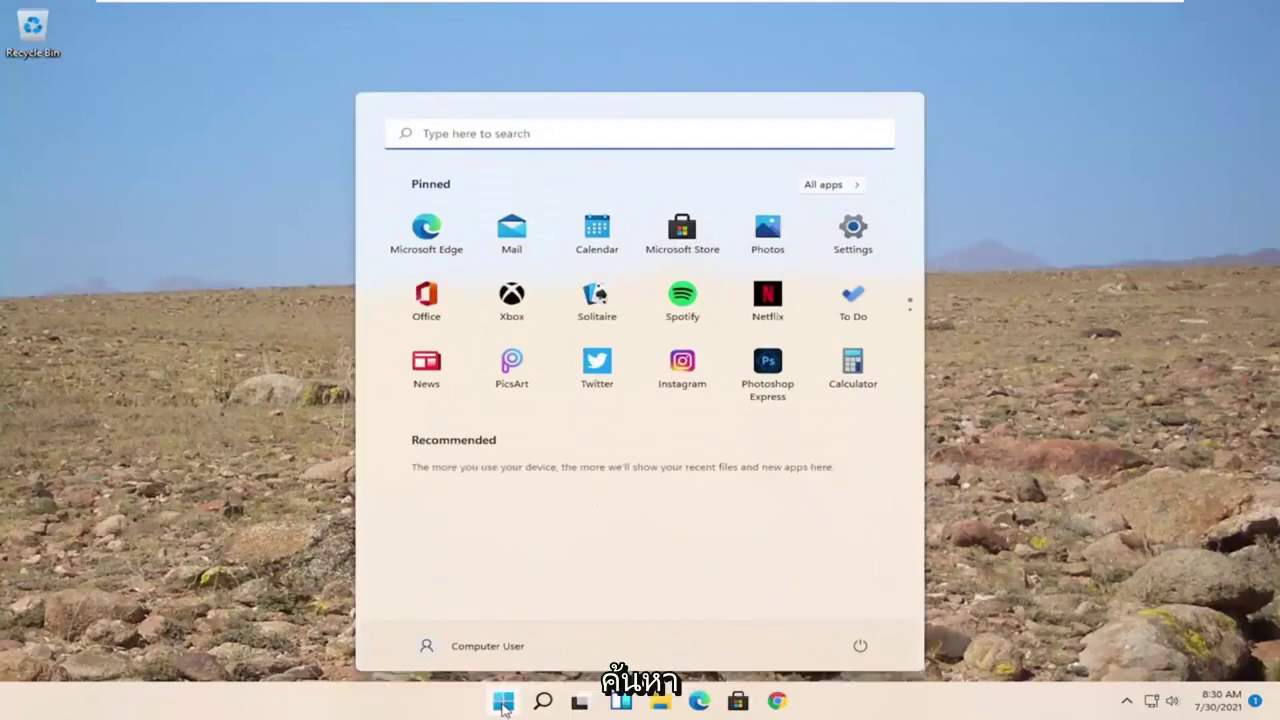
Step: Search 'insider' from Start and open the Windows Insider Program settings result
{"action": "type", "text": "insider"}
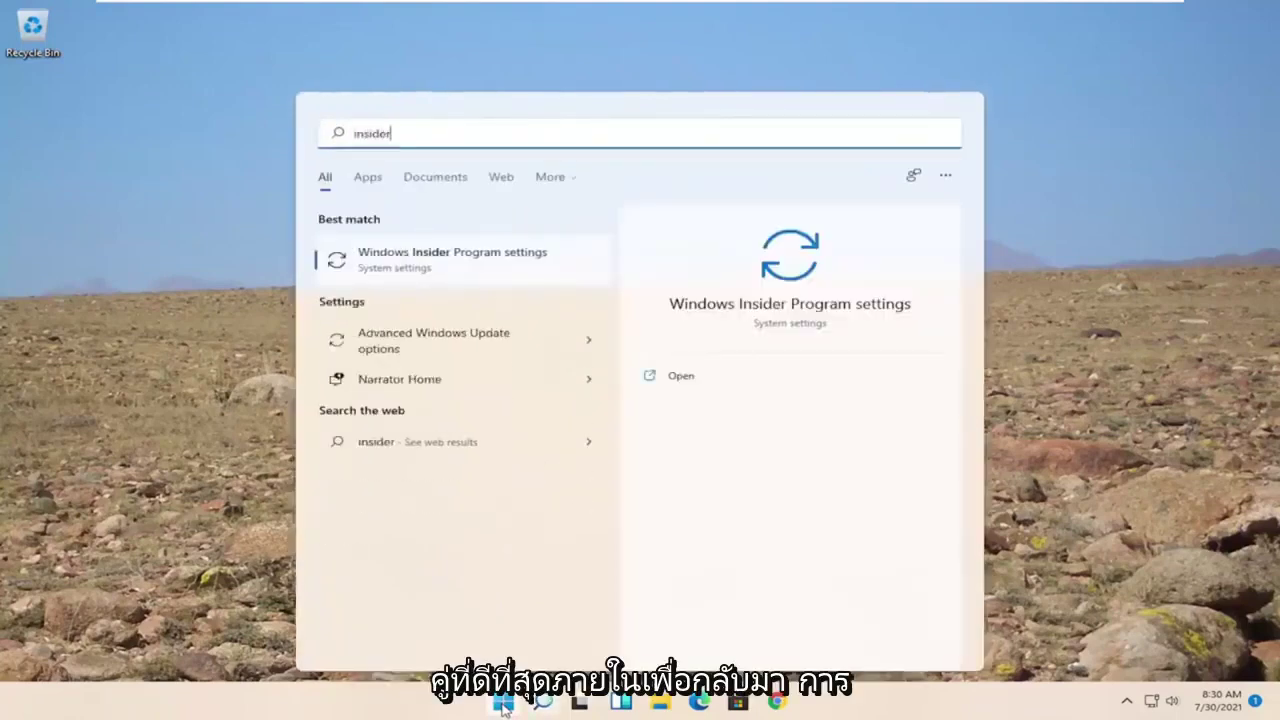
{"action": "left_click", "coordinate": [442, 256]}
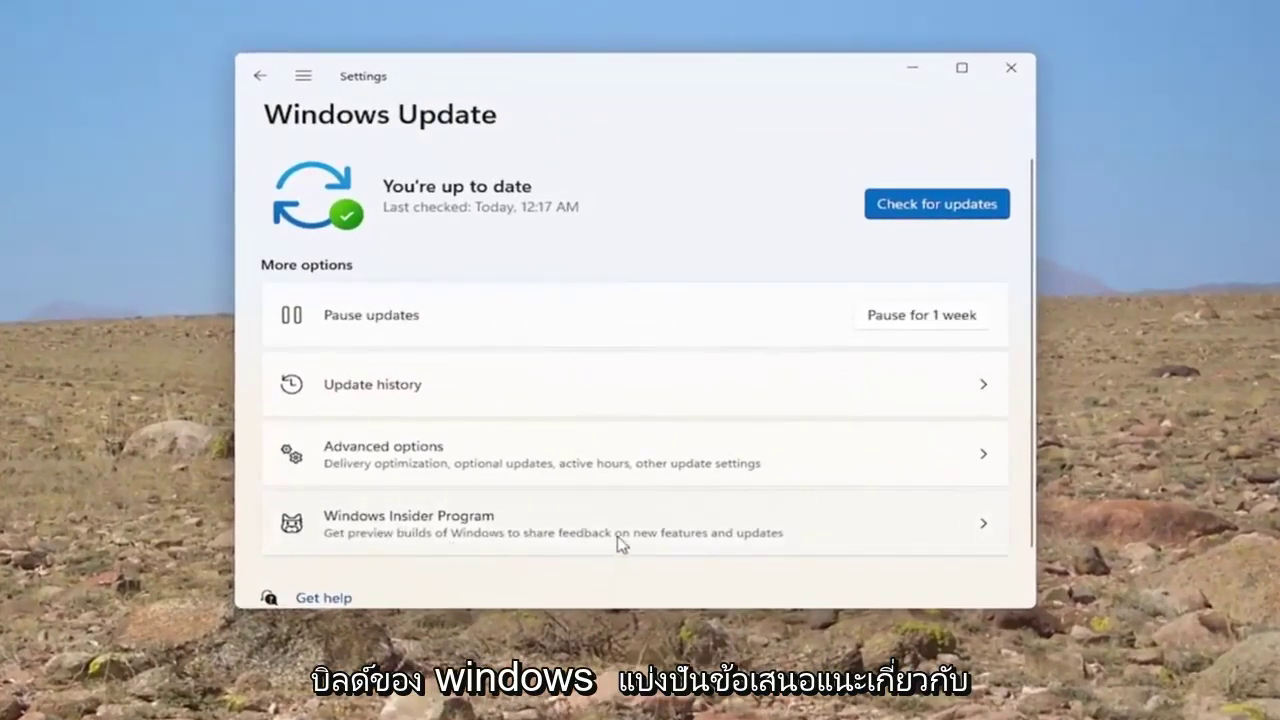
Step: On the Windows Insider Program page, switch on 'Unenroll this device when the next version releases'
{"action": "left_click", "coordinate": [801, 548]}
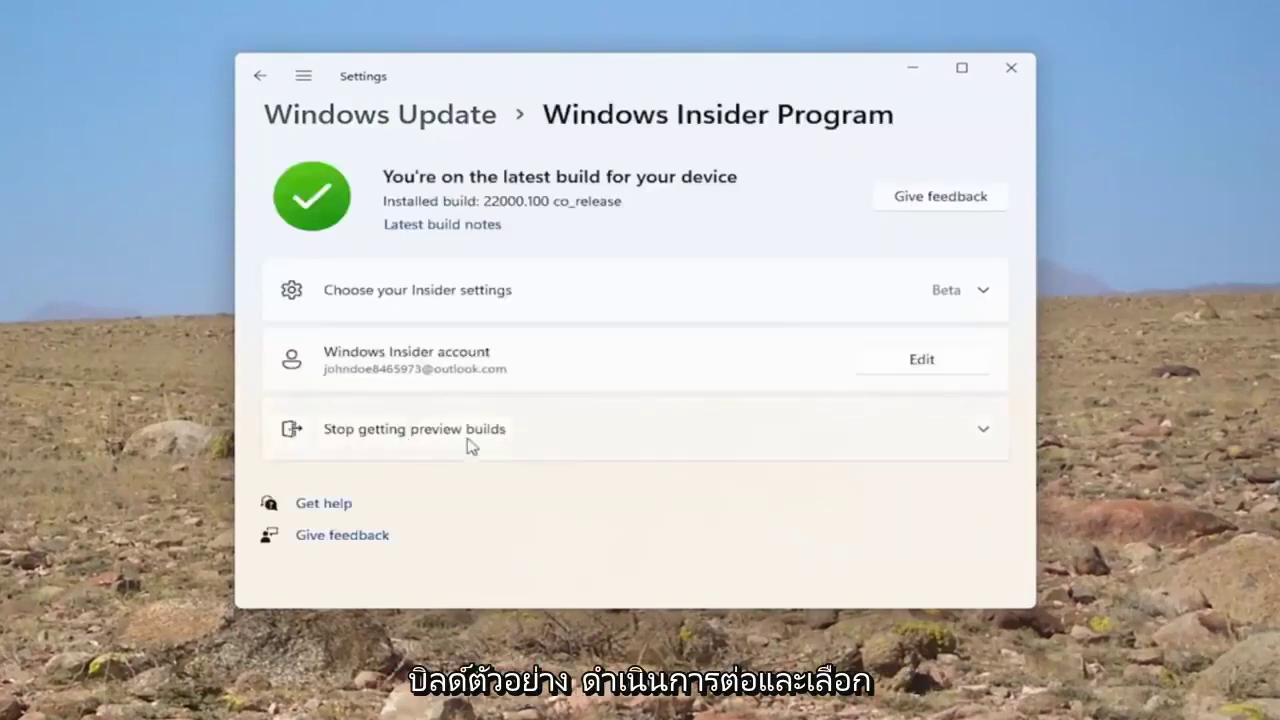
{"action": "left_click", "coordinate": [520, 443]}
{"action": "scroll", "coordinate": [515, 472], "scroll_direction": "down", "scroll_amount": 1}
{"action": "scroll", "coordinate": [507, 476], "scroll_direction": "down", "scroll_amount": 2}
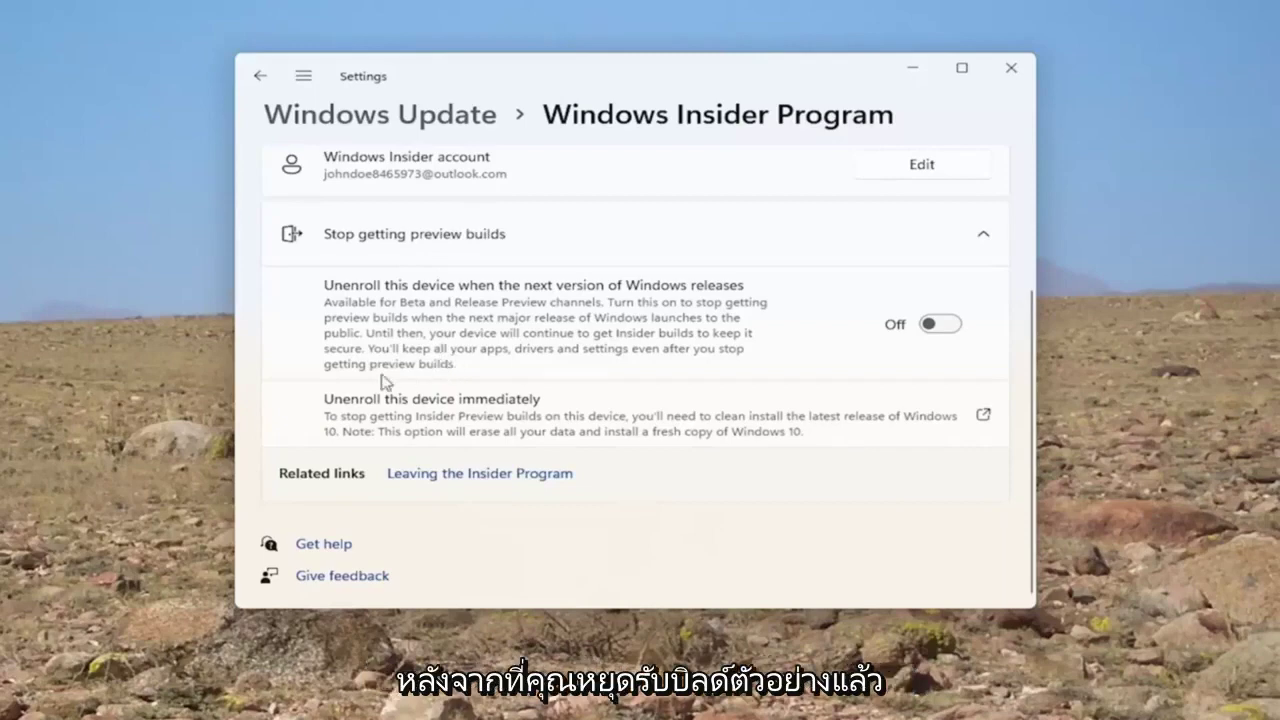
{"action": "left_click", "coordinate": [938, 323]}
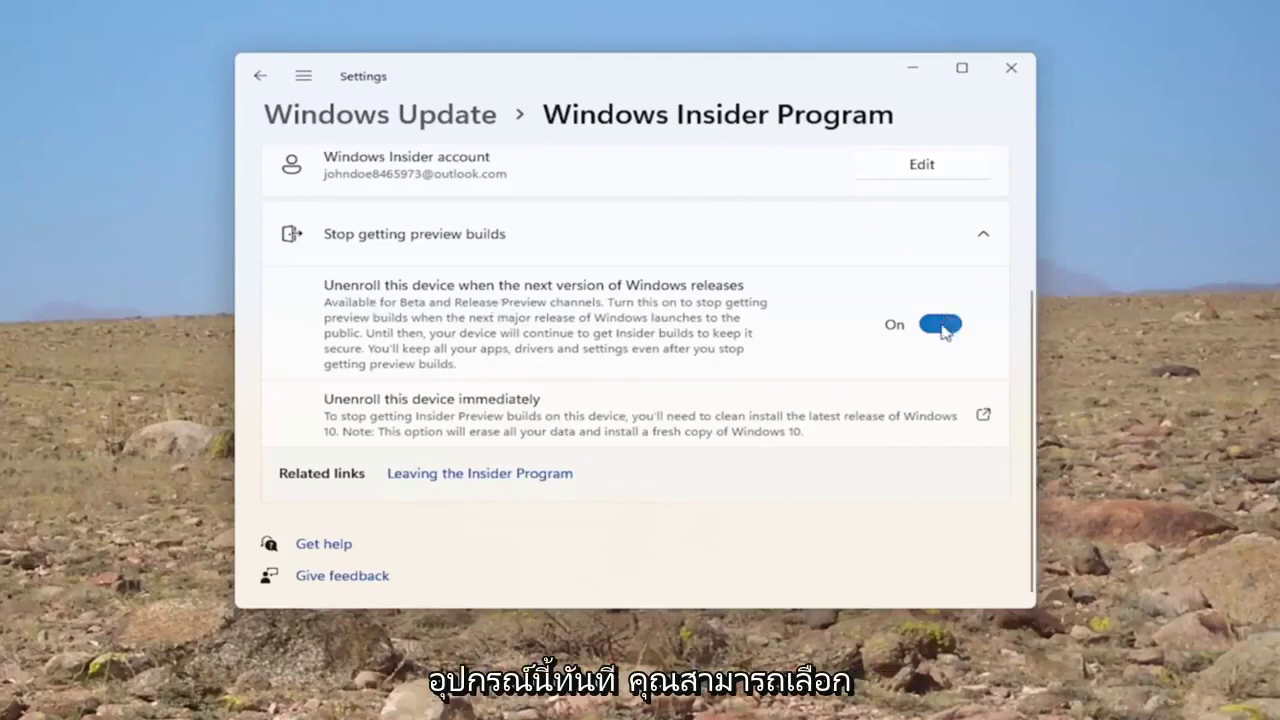
Step: Turn the unenroll-at-next-release toggle back Off and follow the 'Unenroll this device immediately' link
{"action": "left_click", "coordinate": [945, 322]}
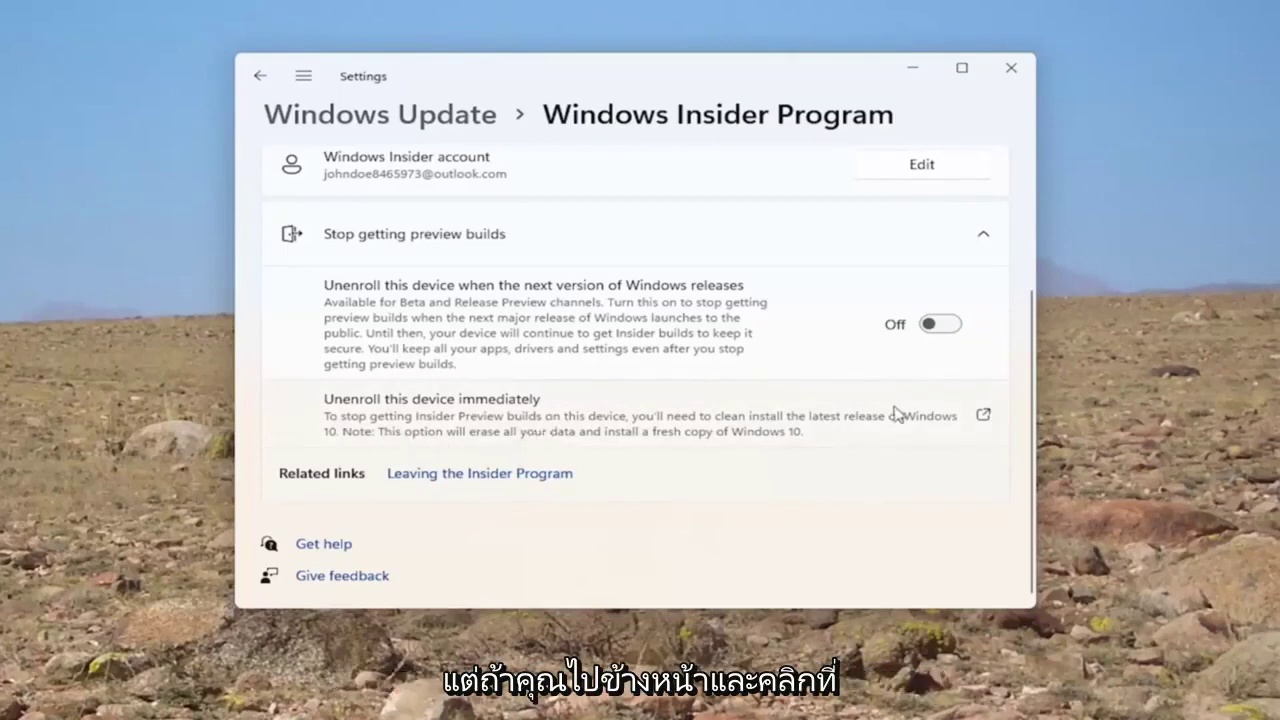
{"action": "left_click", "coordinate": [983, 416]}
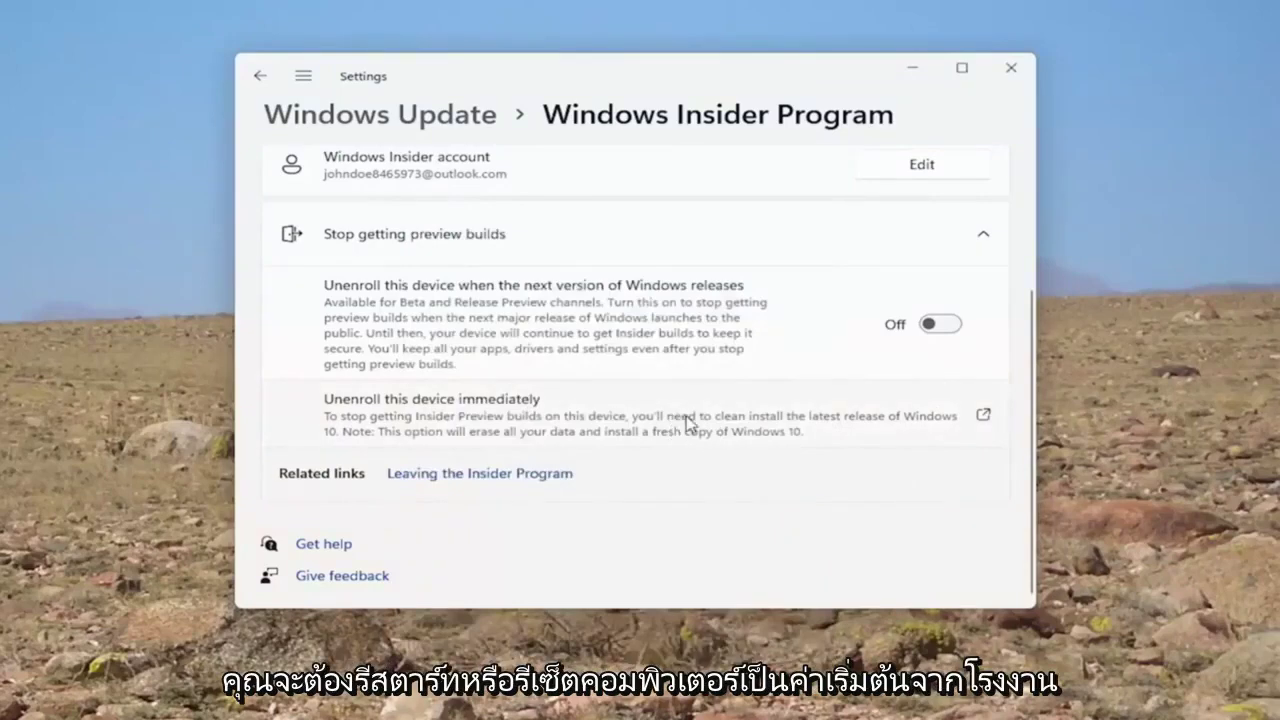
Step: Open the unenroll link in Microsoft Edge and decline the browser sync prompt
{"action": "left_click", "coordinate": [983, 416]}
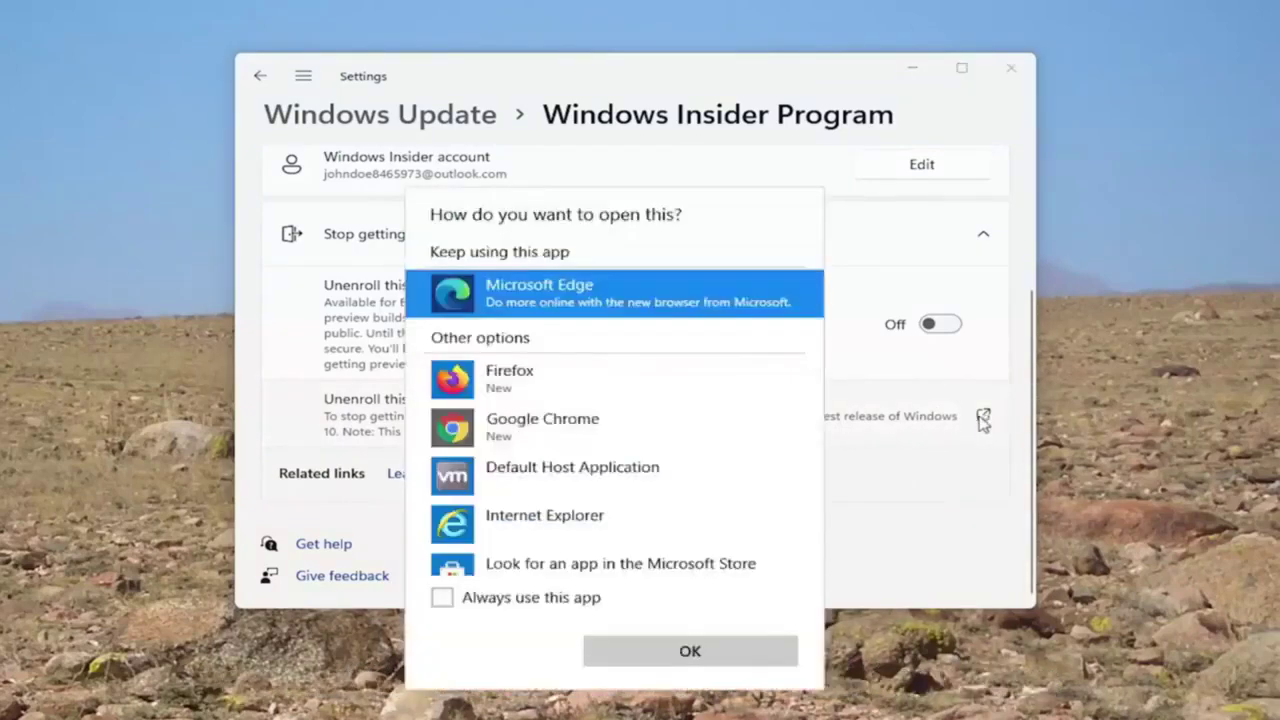
{"action": "left_click", "coordinate": [630, 653]}
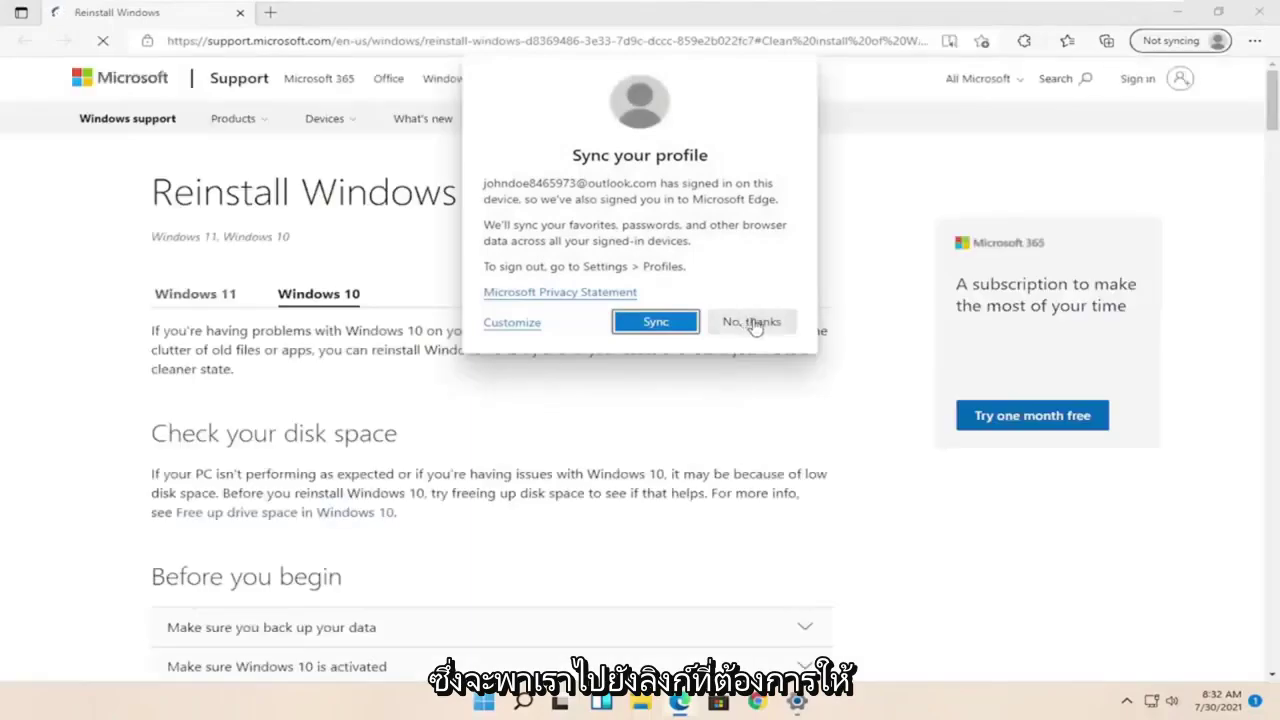
{"action": "left_click", "coordinate": [755, 326]}
Step: Scroll through the Reinstall Windows support article to the end
{"action": "scroll", "coordinate": [700, 280], "scroll_direction": "down", "scroll_amount": 5}
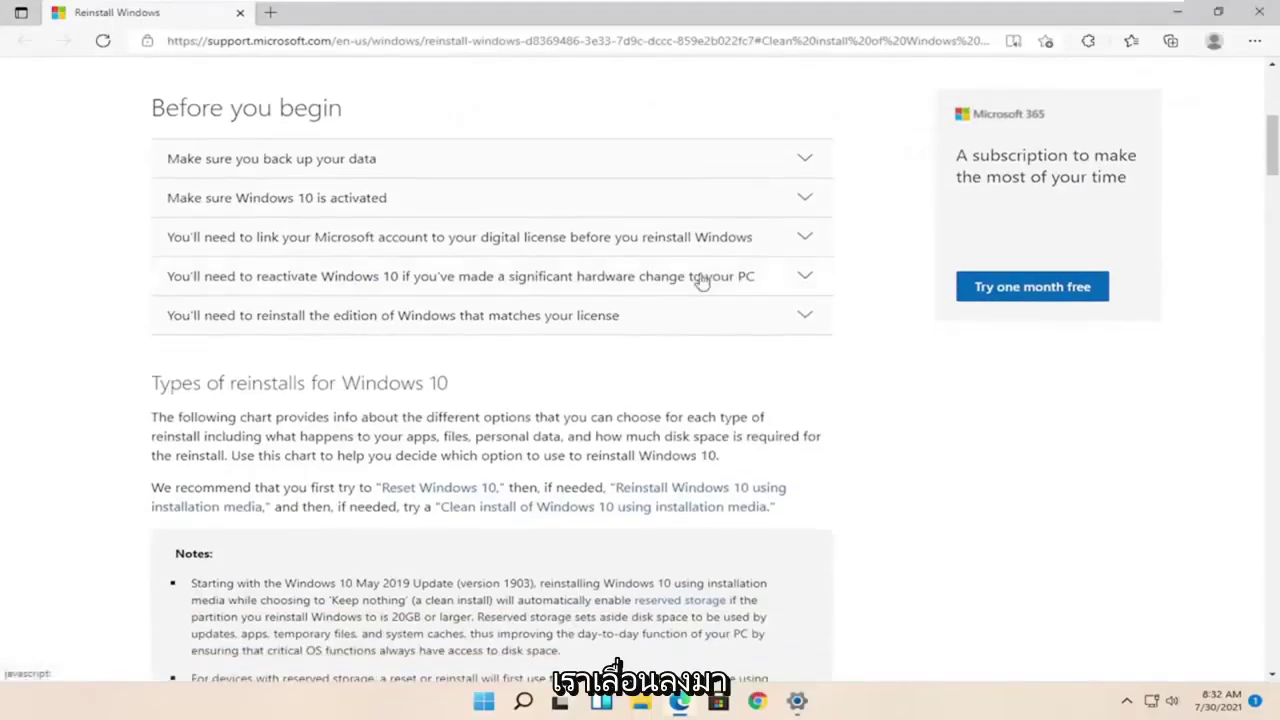
{"action": "scroll", "coordinate": [703, 282], "scroll_direction": "down", "scroll_amount": 3}
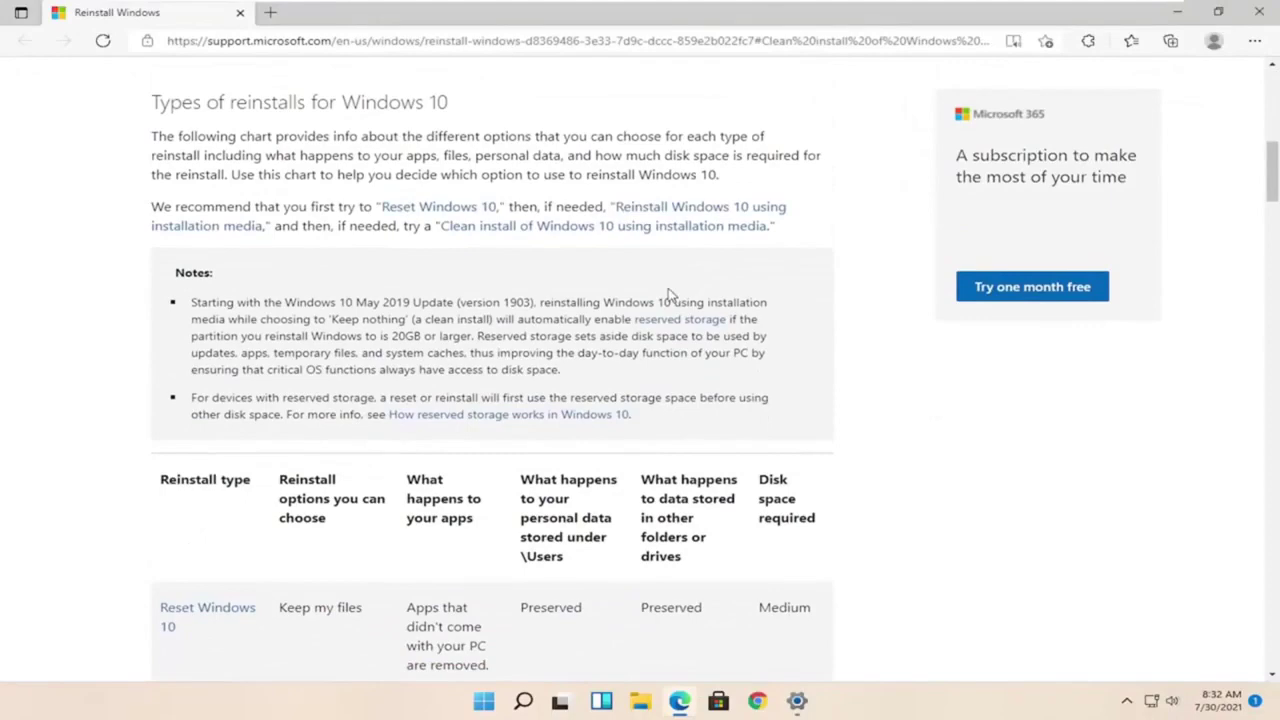
{"action": "scroll", "coordinate": [669, 293], "scroll_direction": "down", "scroll_amount": 5}
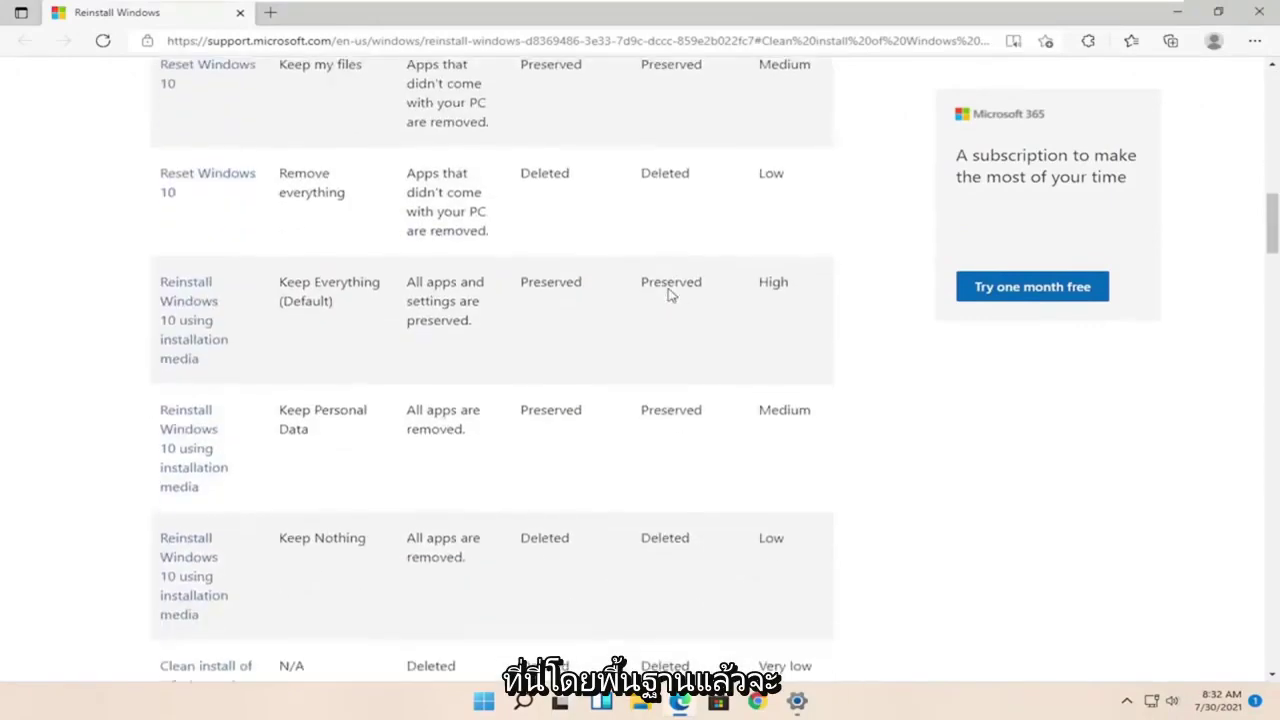
{"action": "scroll", "coordinate": [463, 360], "scroll_direction": "down", "scroll_amount": 3}
{"action": "scroll", "coordinate": [463, 360], "scroll_direction": "down", "scroll_amount": 3}
{"action": "scroll", "coordinate": [414, 320], "scroll_direction": "down", "scroll_amount": 2}
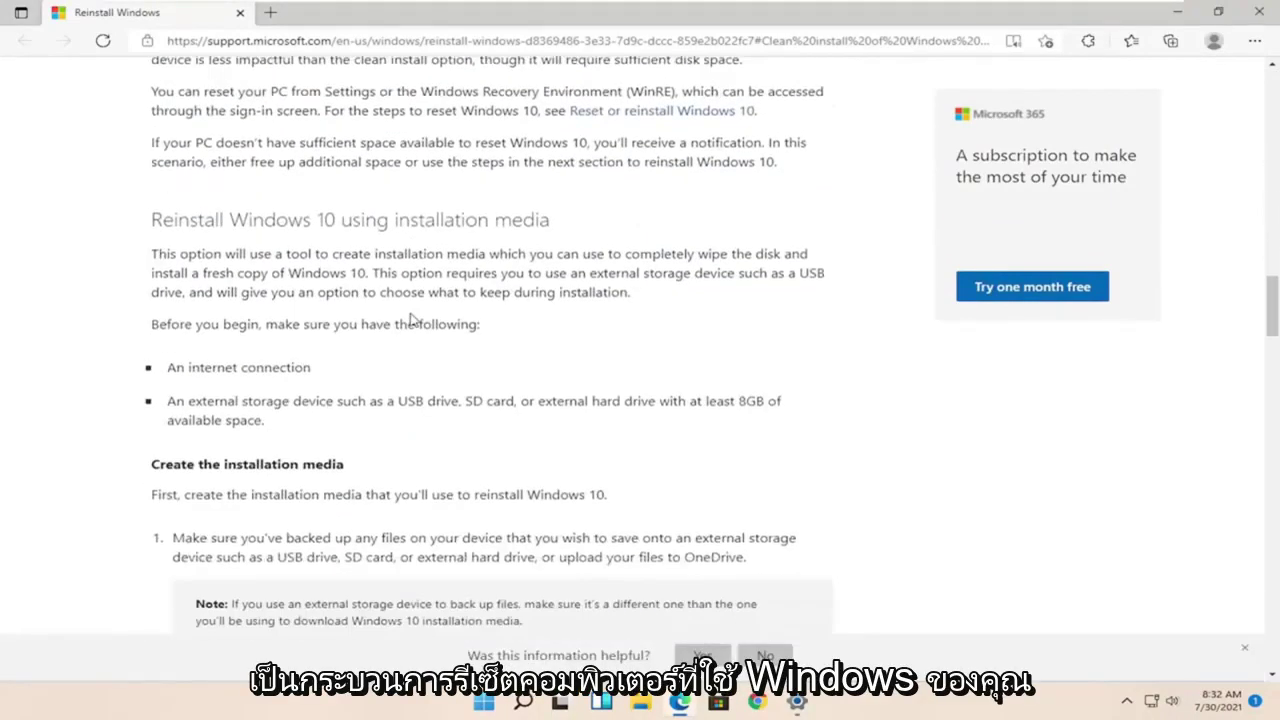
{"action": "scroll", "coordinate": [414, 320], "scroll_direction": "down", "scroll_amount": 3}
{"action": "scroll", "coordinate": [414, 320], "scroll_direction": "down", "scroll_amount": 4}
{"action": "scroll", "coordinate": [396, 310], "scroll_direction": "down", "scroll_amount": 4}
{"action": "scroll", "coordinate": [396, 310], "scroll_direction": "down", "scroll_amount": 1}
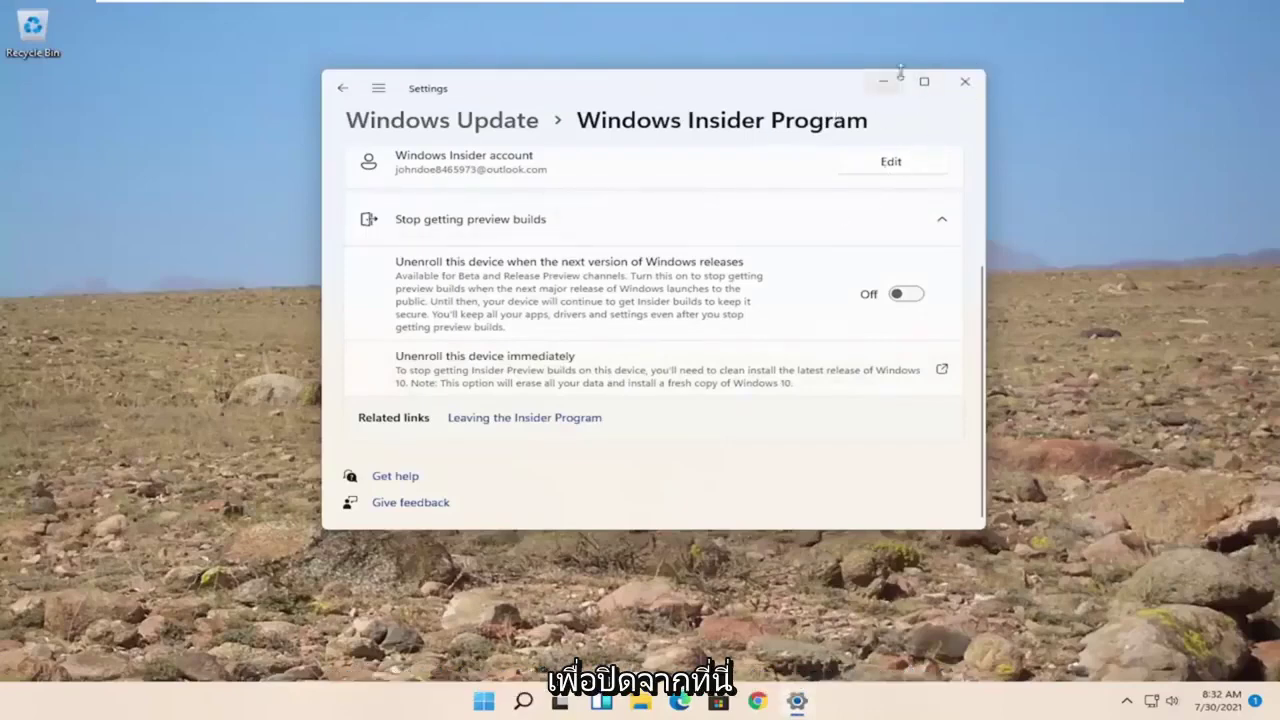
Step: Reopen Settings through a 'reset' search and scroll the System page down to Recovery
{"action": "left_click", "coordinate": [965, 81]}
{"action": "left_click", "coordinate": [537, 703]}
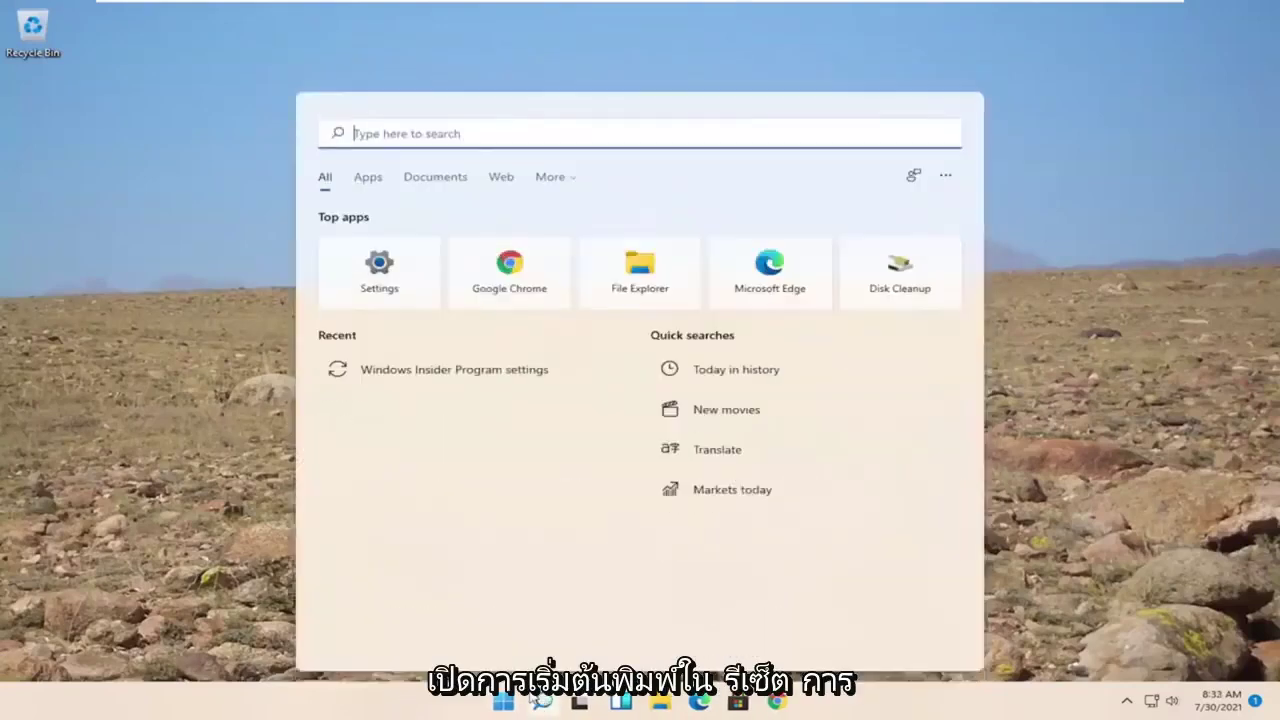
{"action": "type", "text": "reset"}
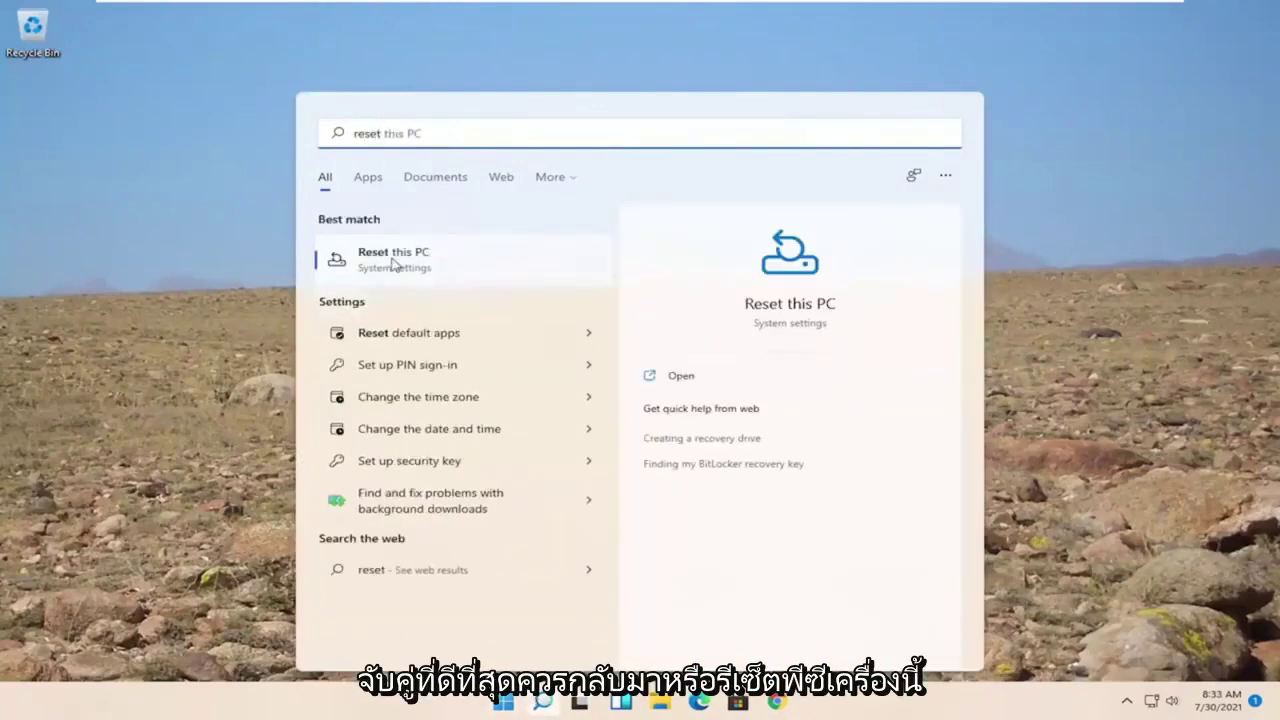
{"action": "left_click", "coordinate": [393, 262]}
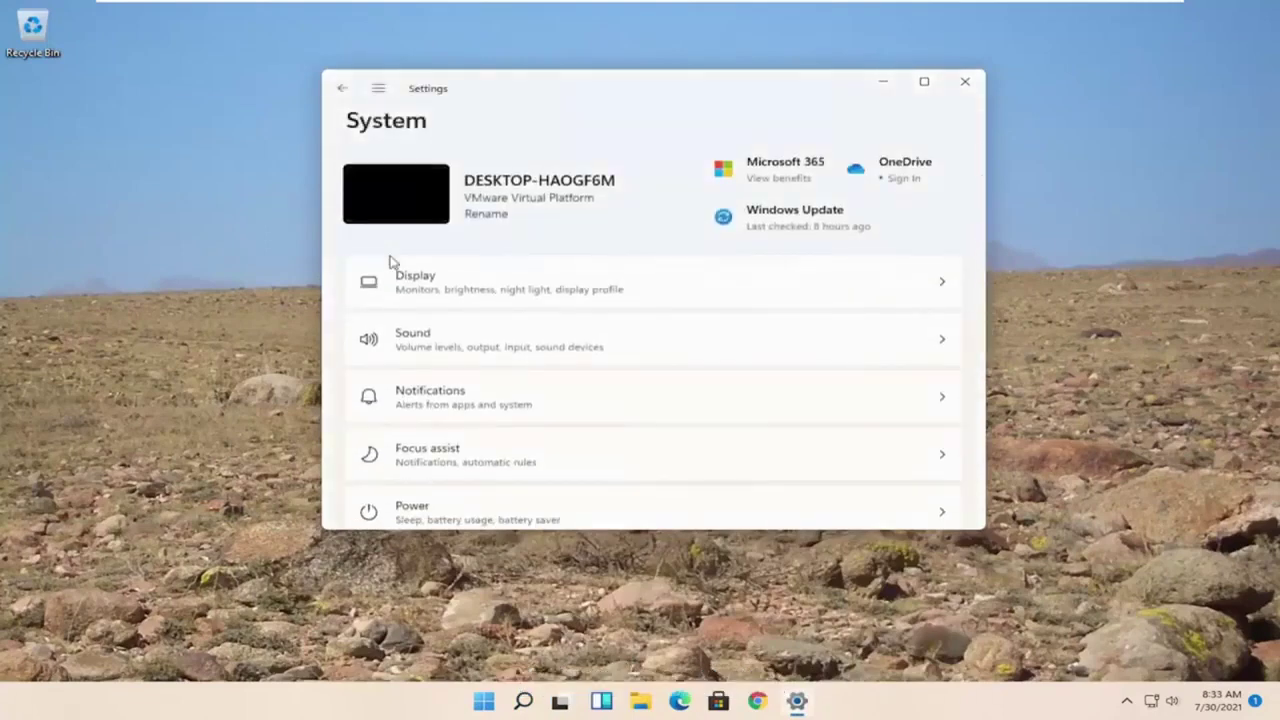
{"action": "scroll", "coordinate": [416, 320], "scroll_direction": "down", "scroll_amount": 2}
{"action": "scroll", "coordinate": [416, 331], "scroll_direction": "down", "scroll_amount": 2}
{"action": "scroll", "coordinate": [416, 331], "scroll_direction": "down", "scroll_amount": 2}
{"action": "scroll", "coordinate": [416, 331], "scroll_direction": "down", "scroll_amount": 1}
{"action": "scroll", "coordinate": [416, 331], "scroll_direction": "down", "scroll_amount": 2}
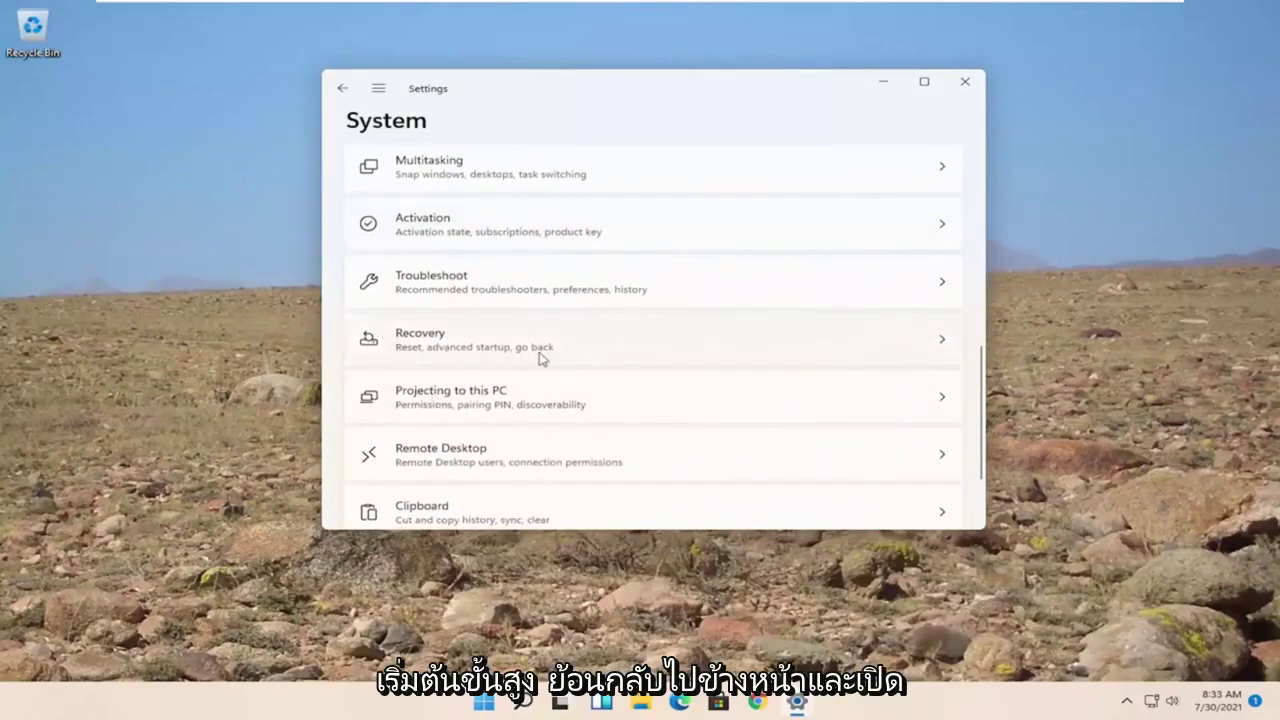
Step: View the Reset this PC options under Recovery, cancel them, and close Settings
{"action": "left_click", "coordinate": [581, 353]}
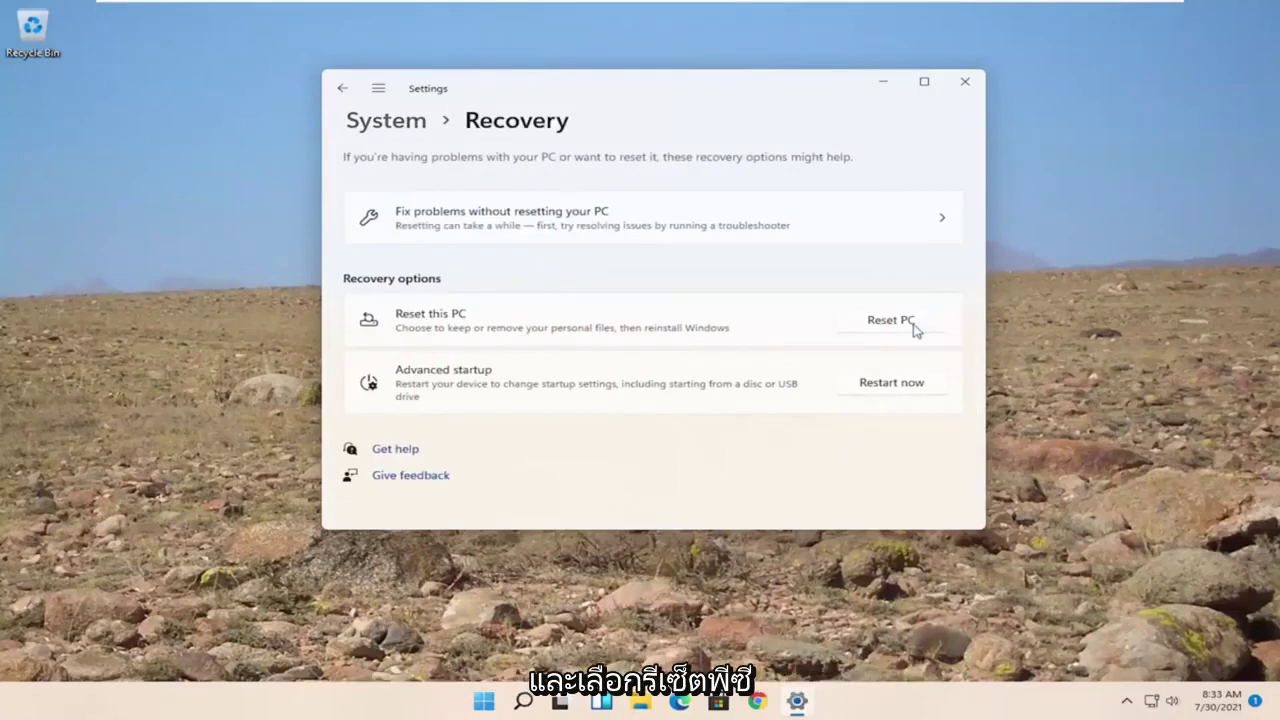
{"action": "left_click", "coordinate": [891, 320]}
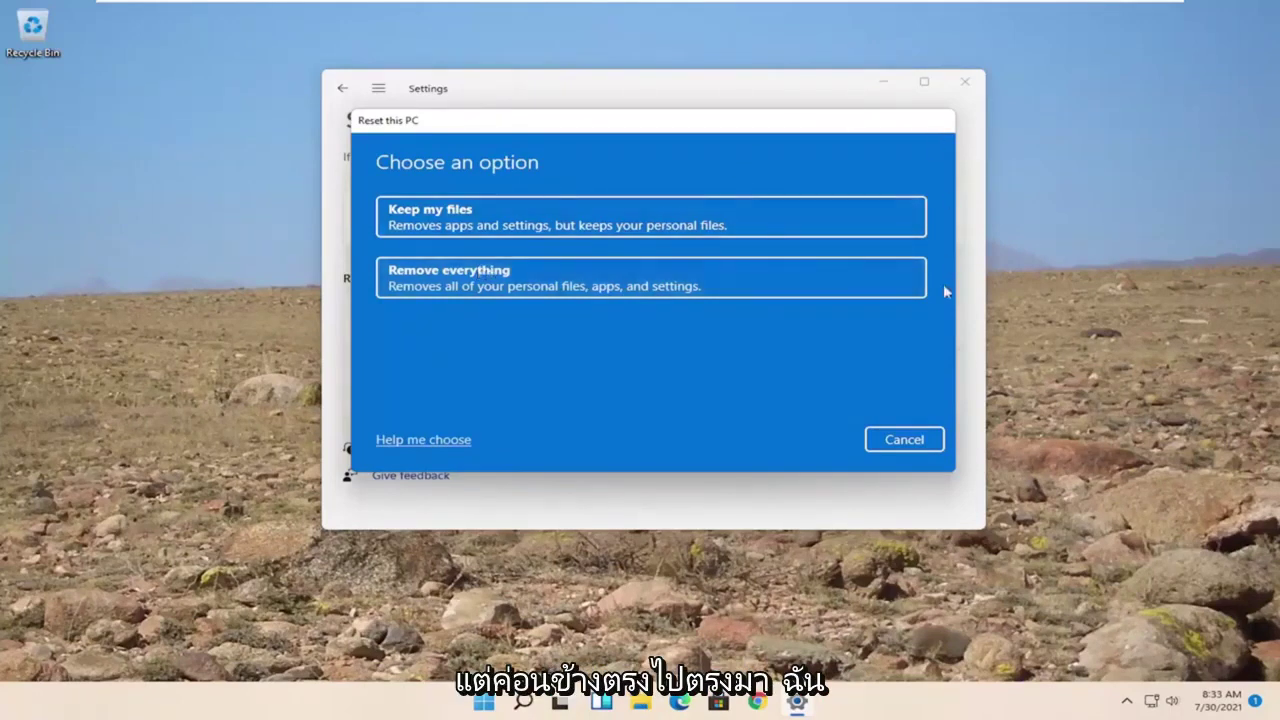
{"action": "left_click", "coordinate": [914, 446]}
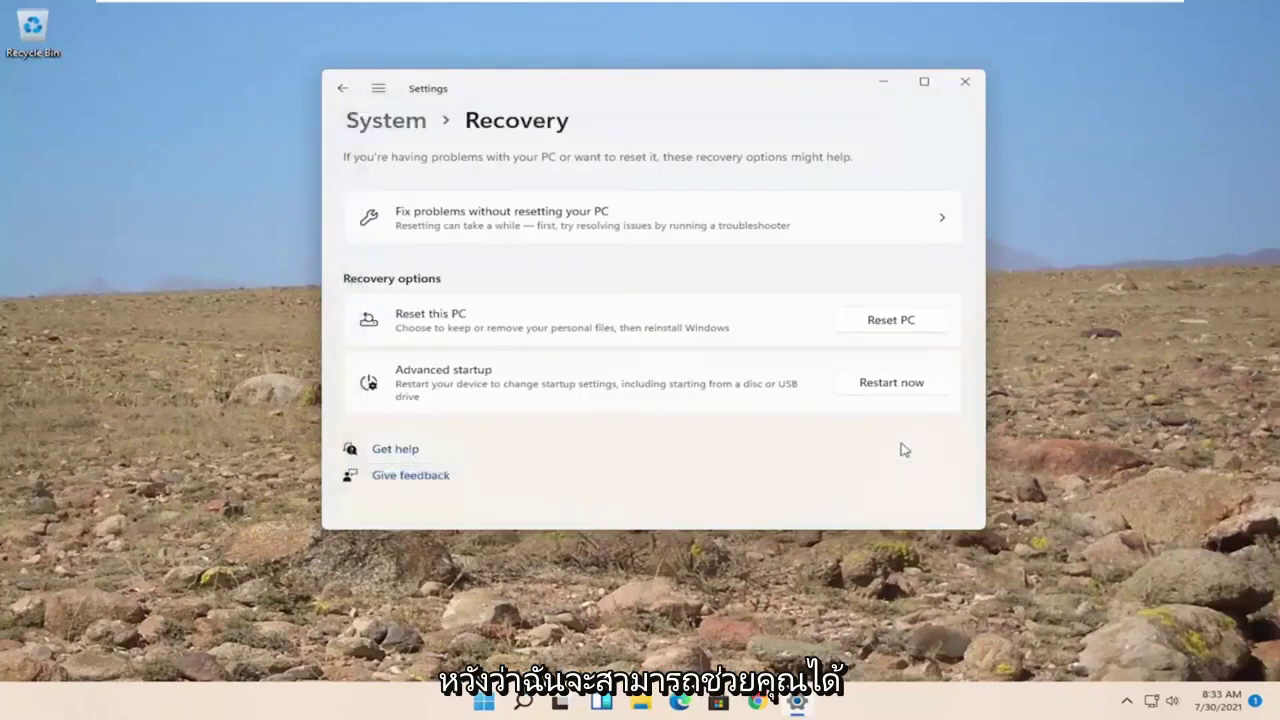
{"action": "left_click", "coordinate": [968, 84]}
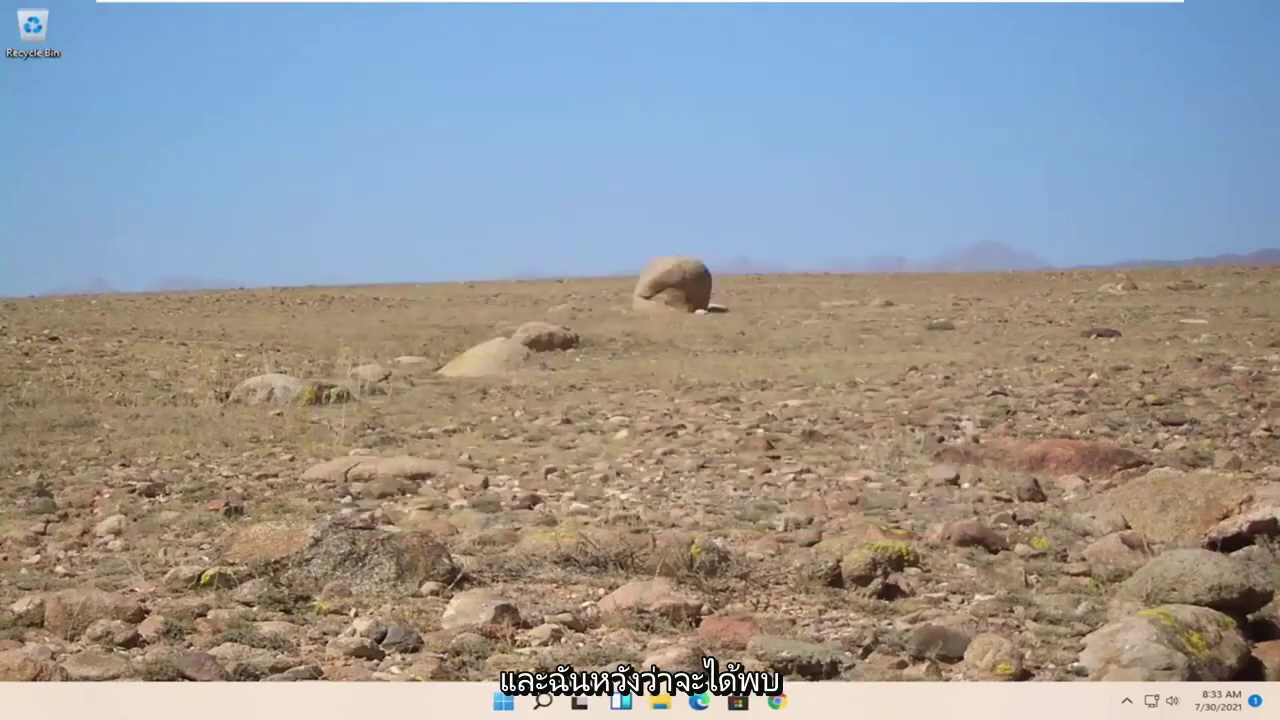